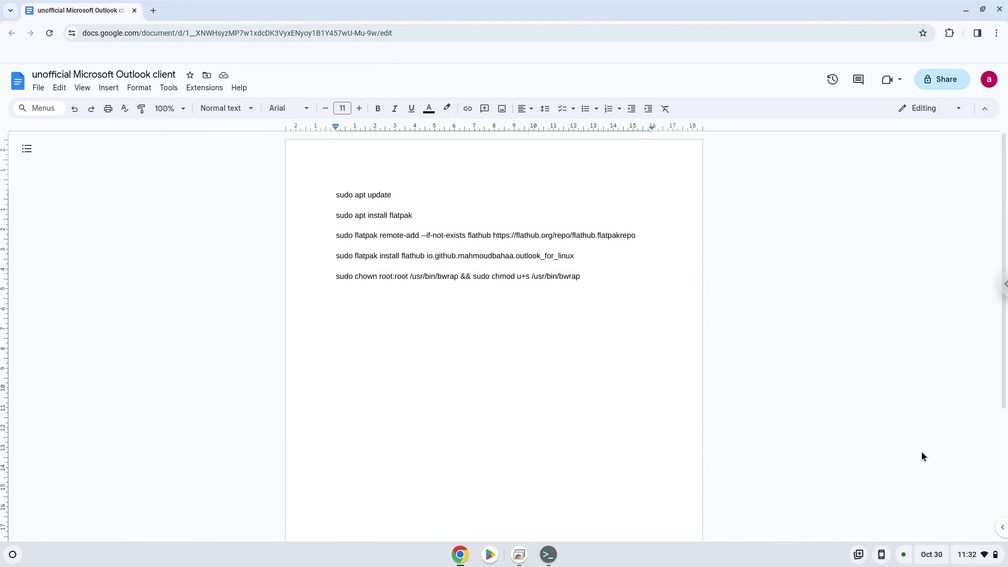
Reach the Developers section of ChromeOS Settings via the status panel and Advanced
click(980, 556)
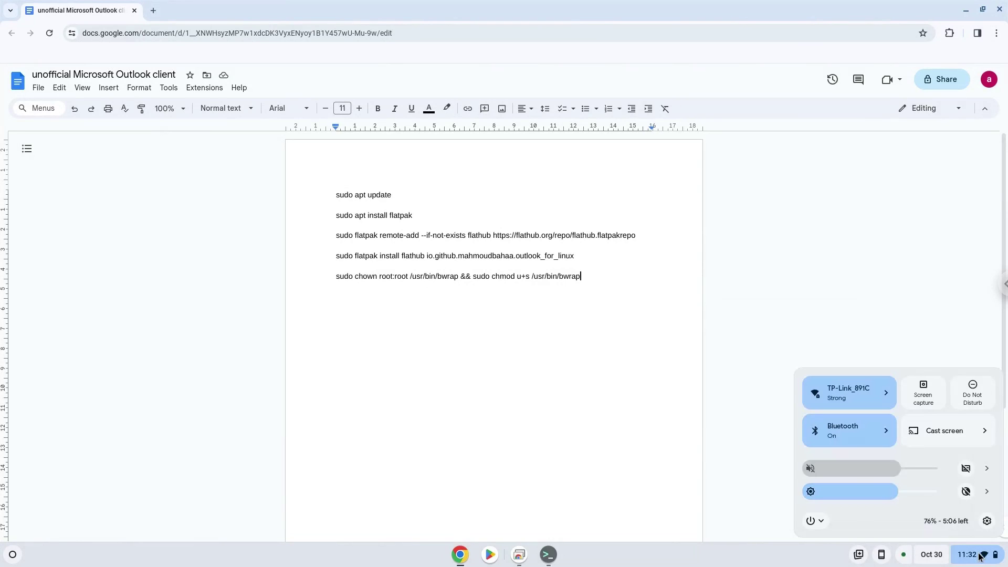
click(986, 522)
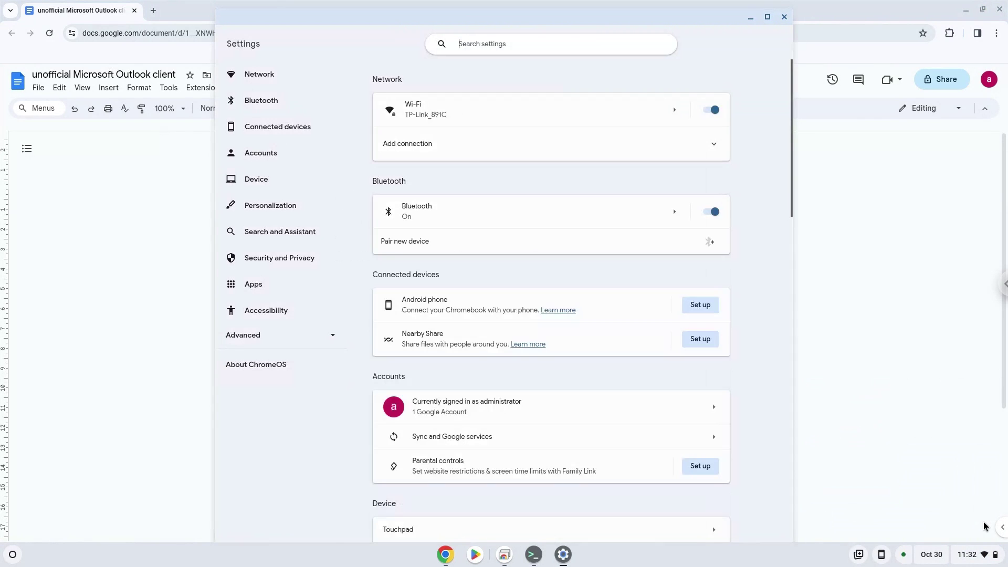
click(299, 344)
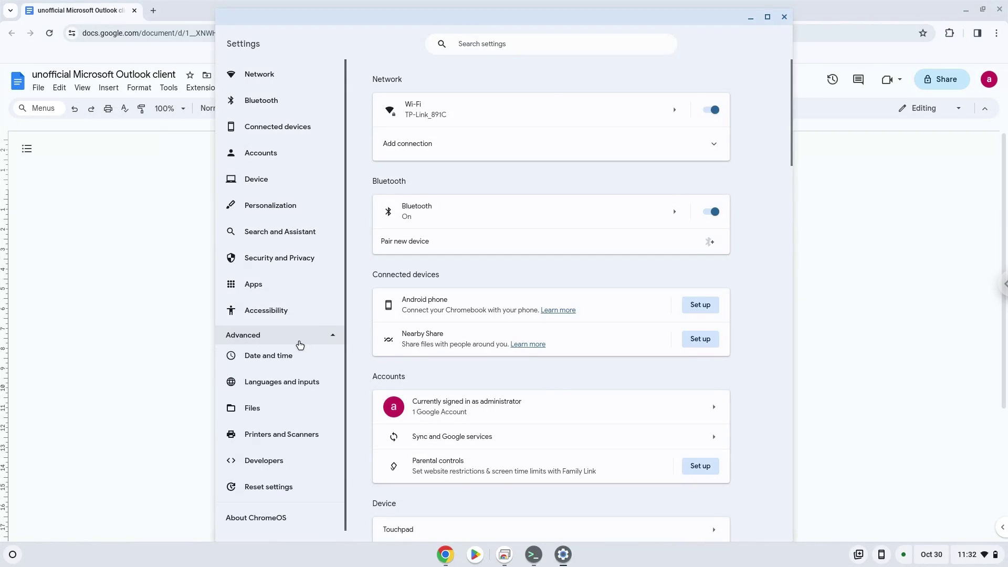
click(269, 466)
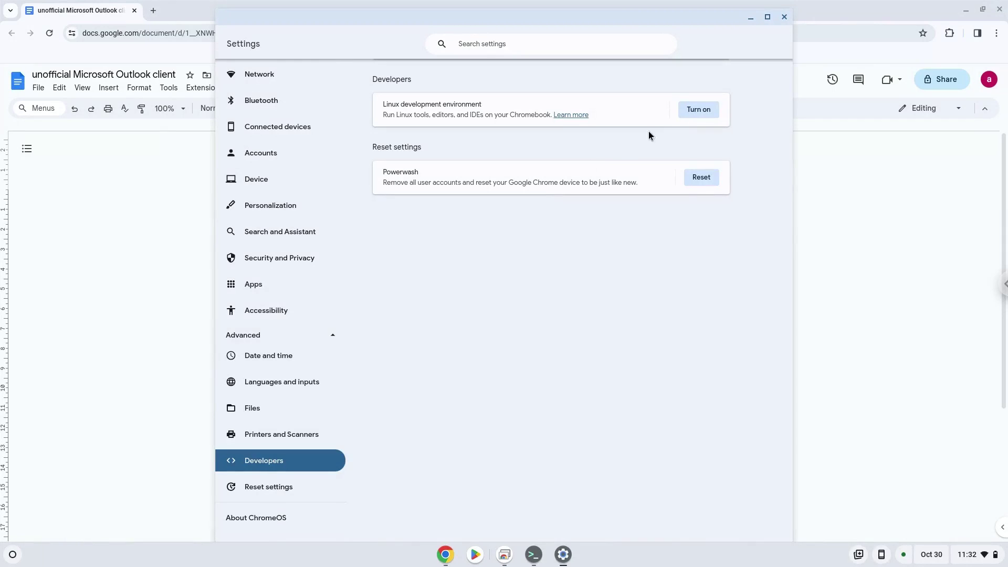
Turn on the Linux development environment and install it with the recommended disk size
click(687, 111)
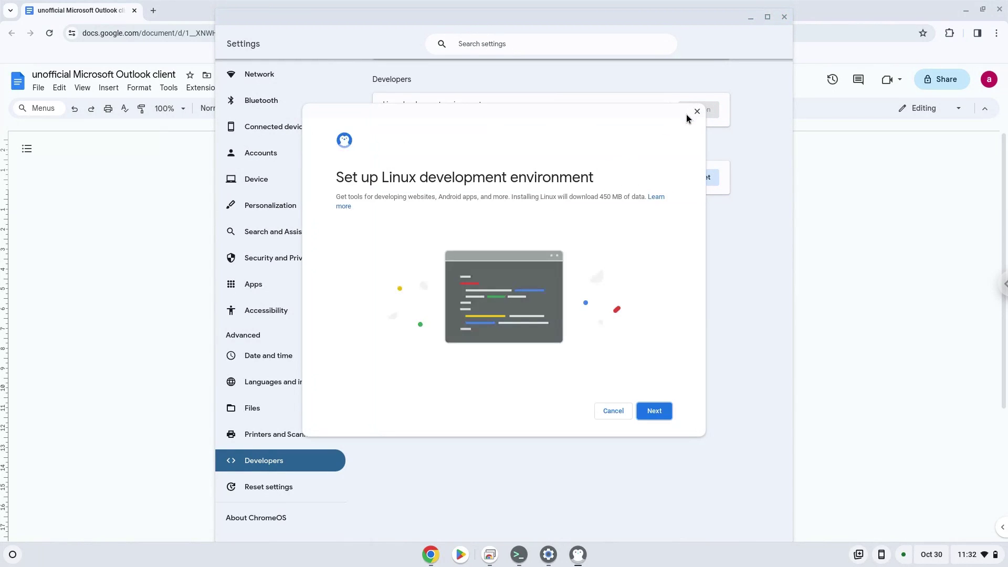
click(653, 412)
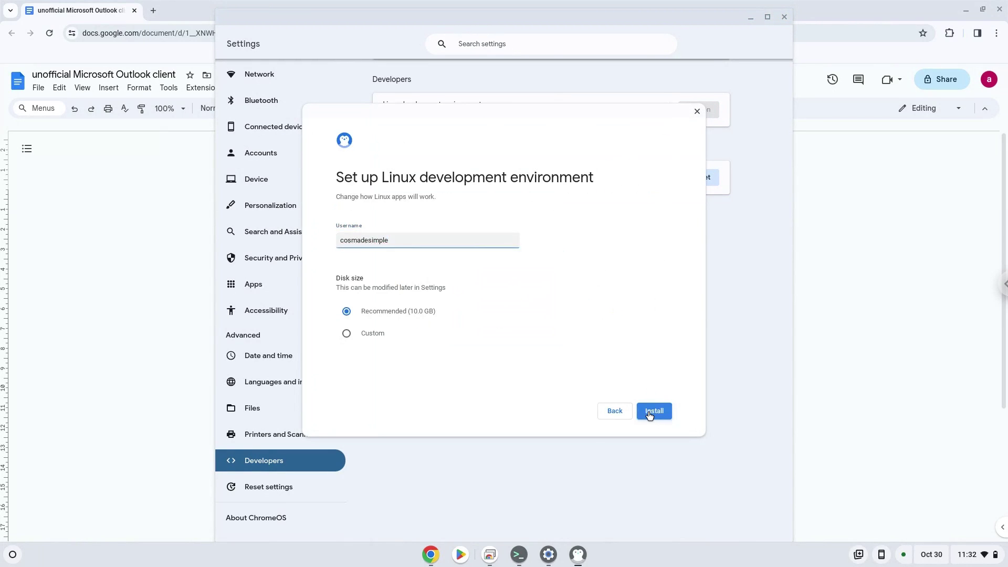
click(650, 414)
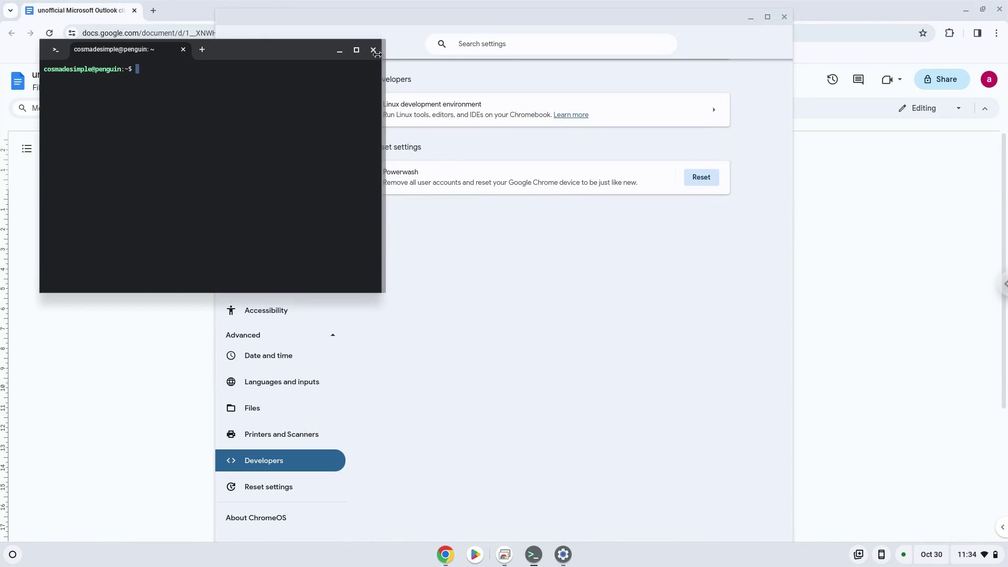
Close the terminal and Settings windows, then copy the 'sudo apt update' line from the document
click(373, 49)
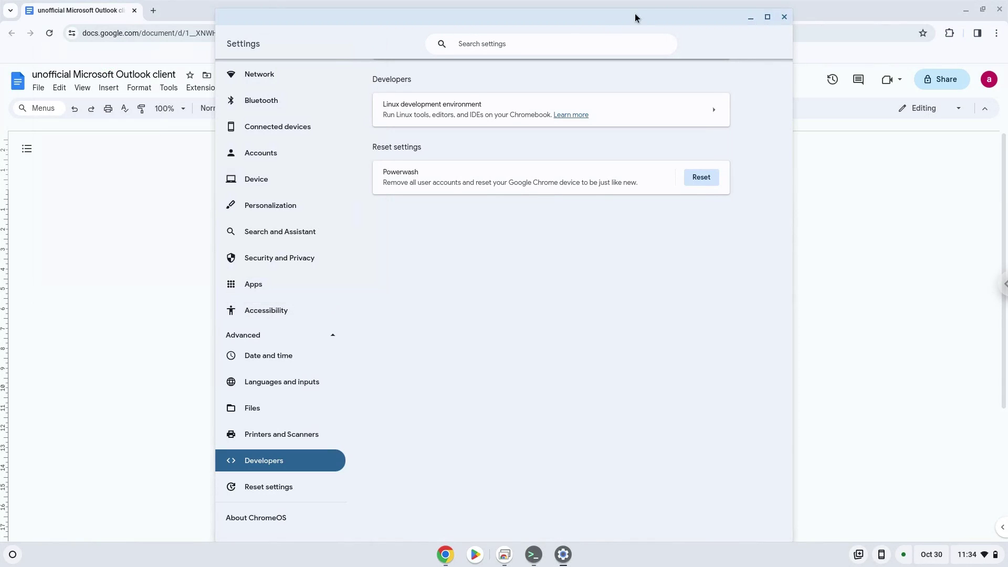
click(783, 18)
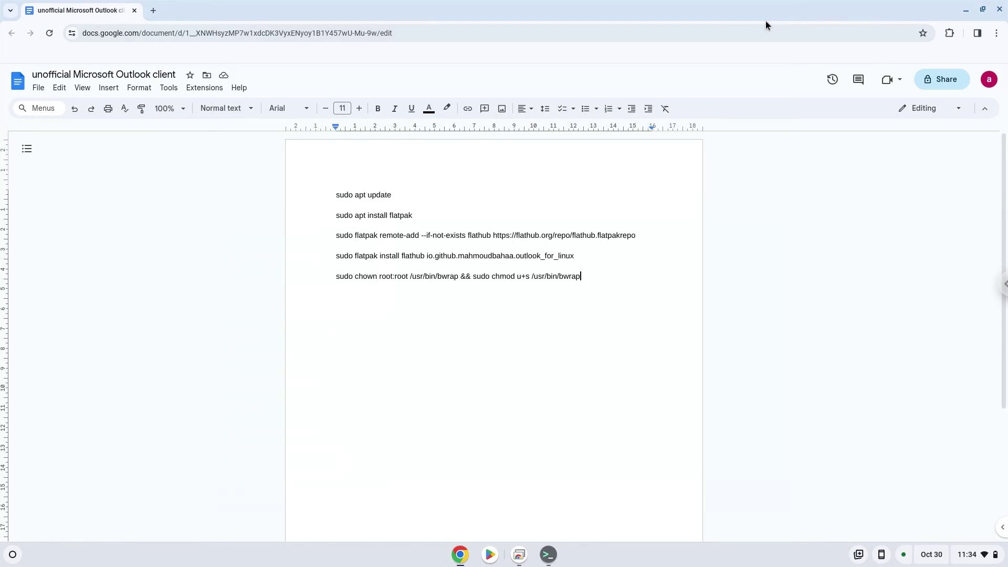
triple_click(374, 195)
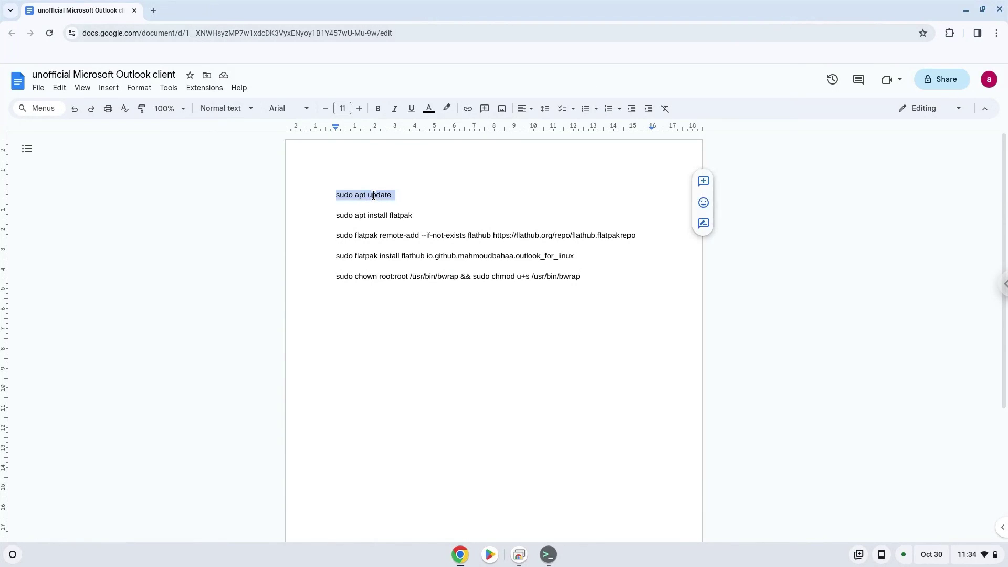
right_click(374, 195)
click(411, 224)
Launch the Terminal app from the launcher and maximize it to run 'sudo apt update'
click(13, 554)
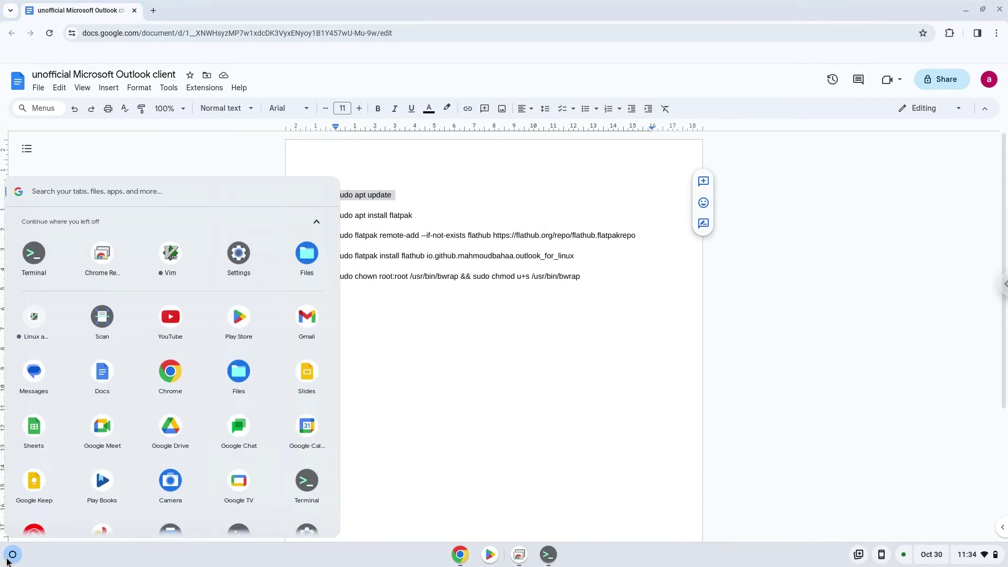
click(32, 255)
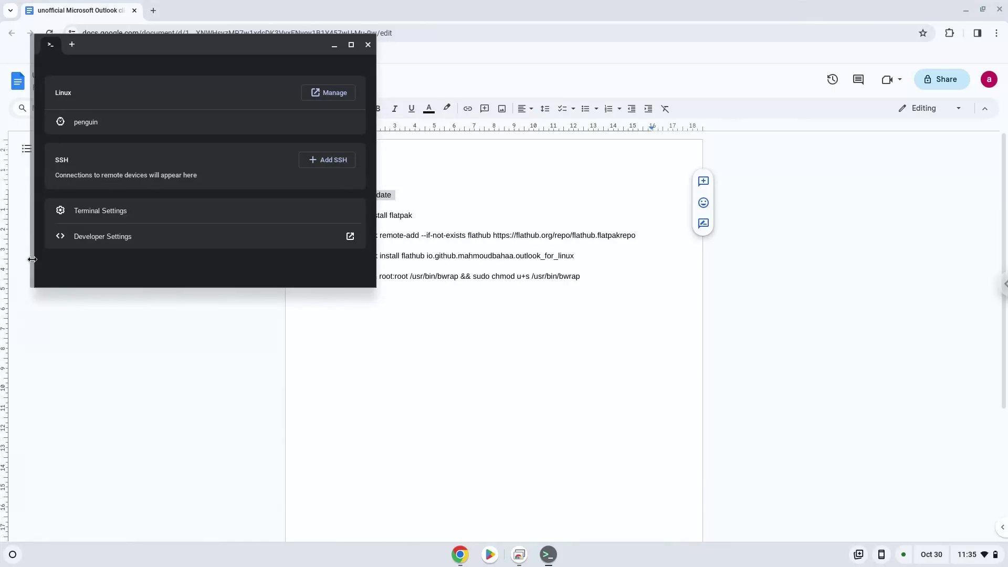
double_click(179, 45)
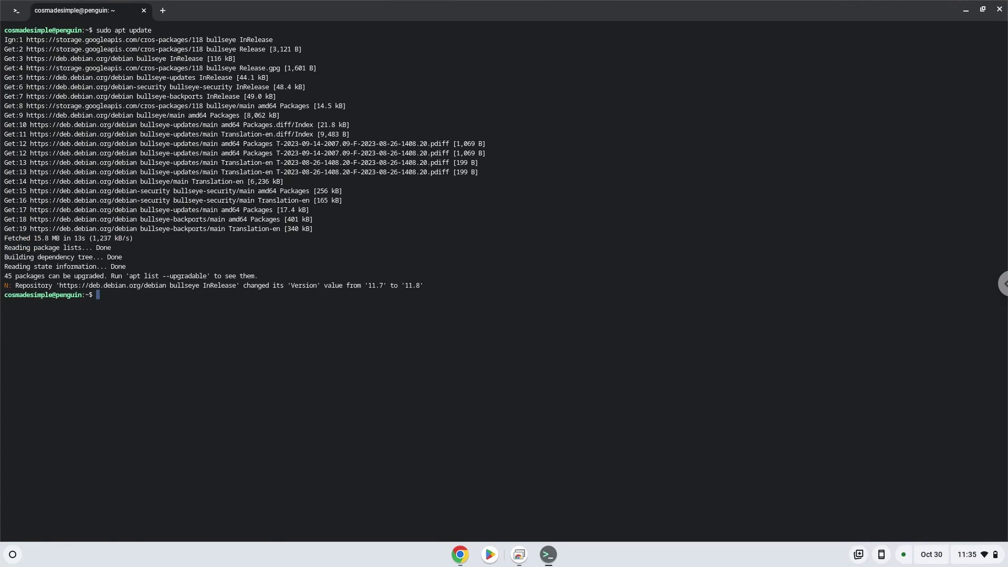
Copy the 'sudo apt install flatpak' line from the command document
click(460, 555)
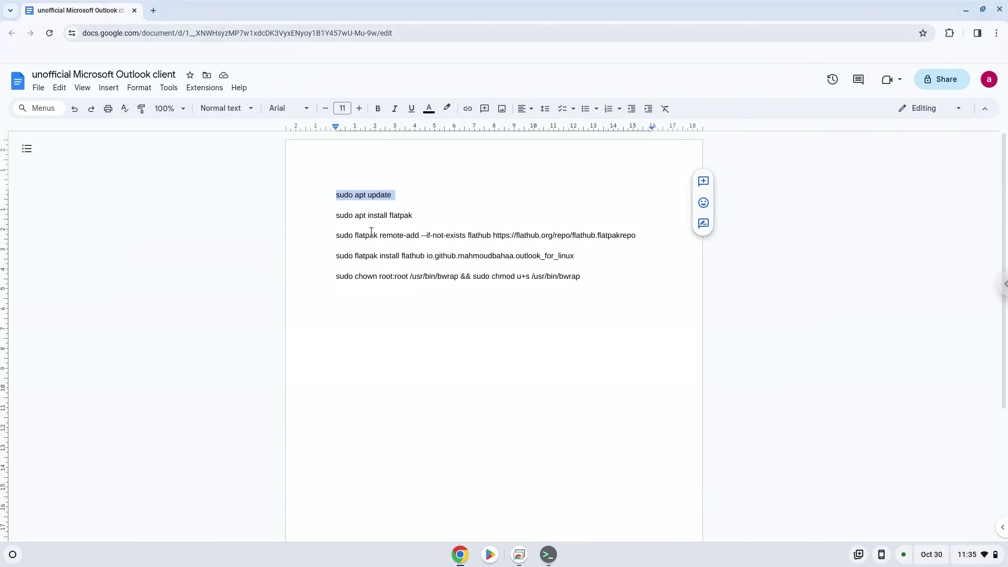
triple_click(368, 216)
right_click(368, 218)
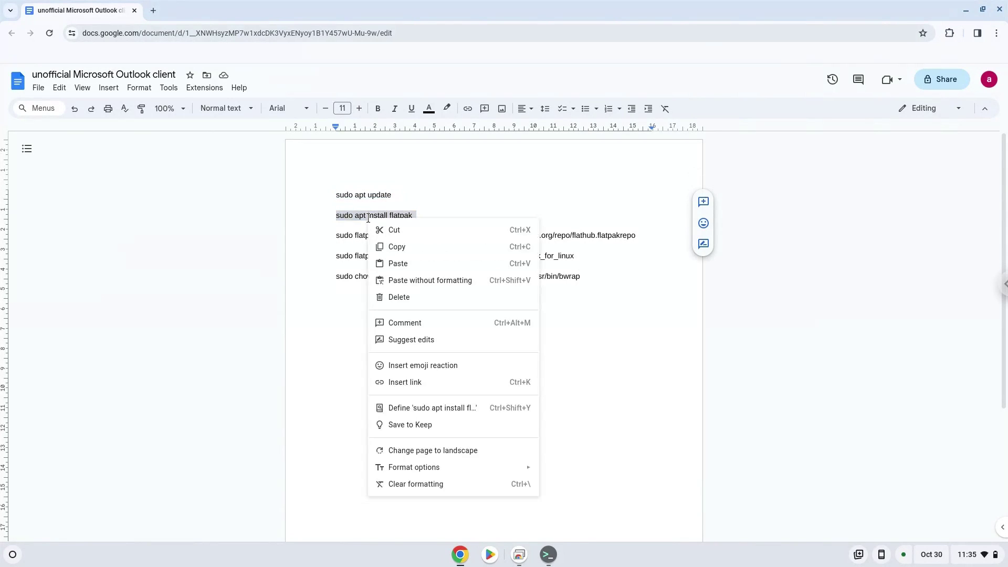
click(395, 246)
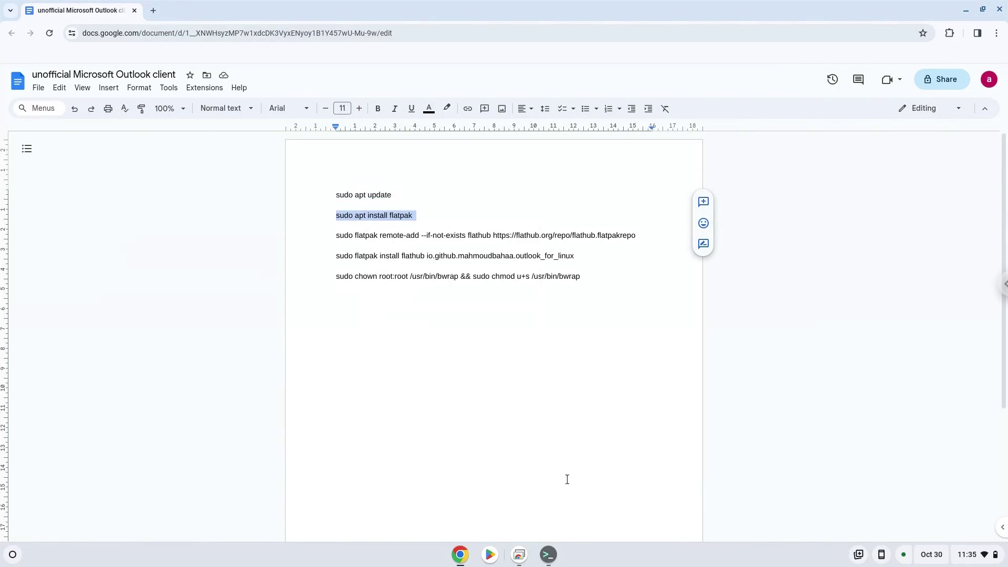
Run 'sudo apt install flatpak' in the terminal and confirm the [Y/n] prompt
click(542, 558)
key(ctrl+shift+v)
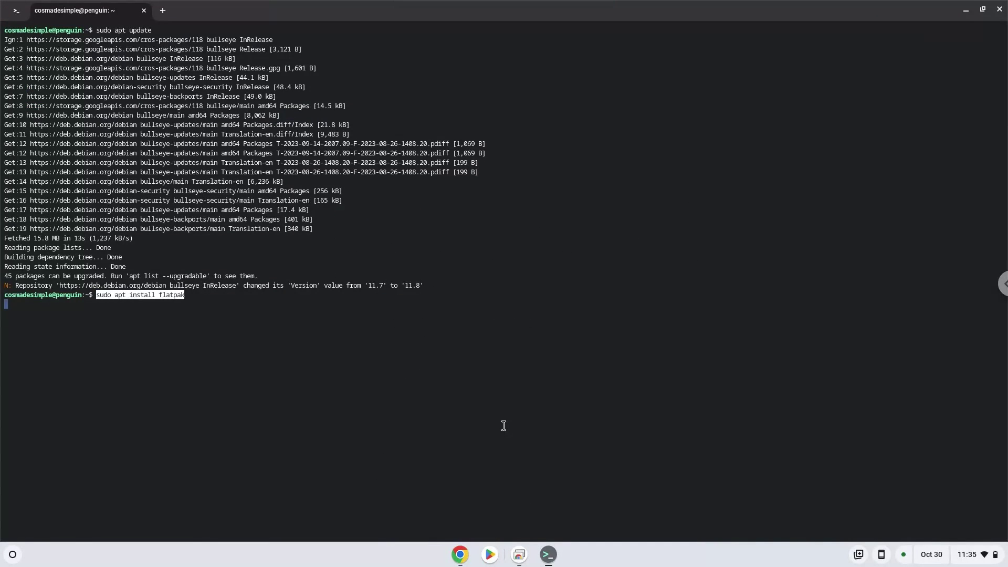
key(Return)
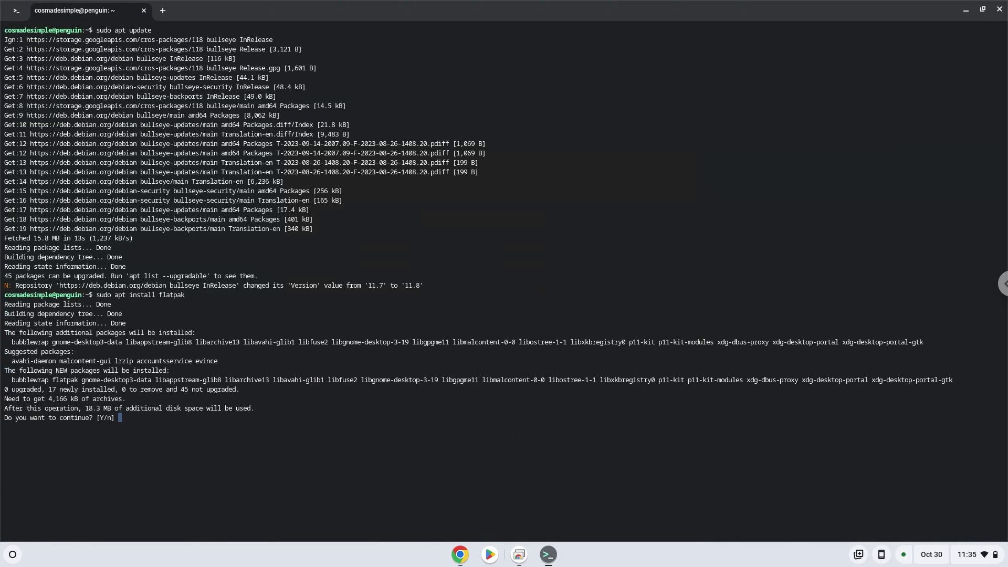
key(Return)
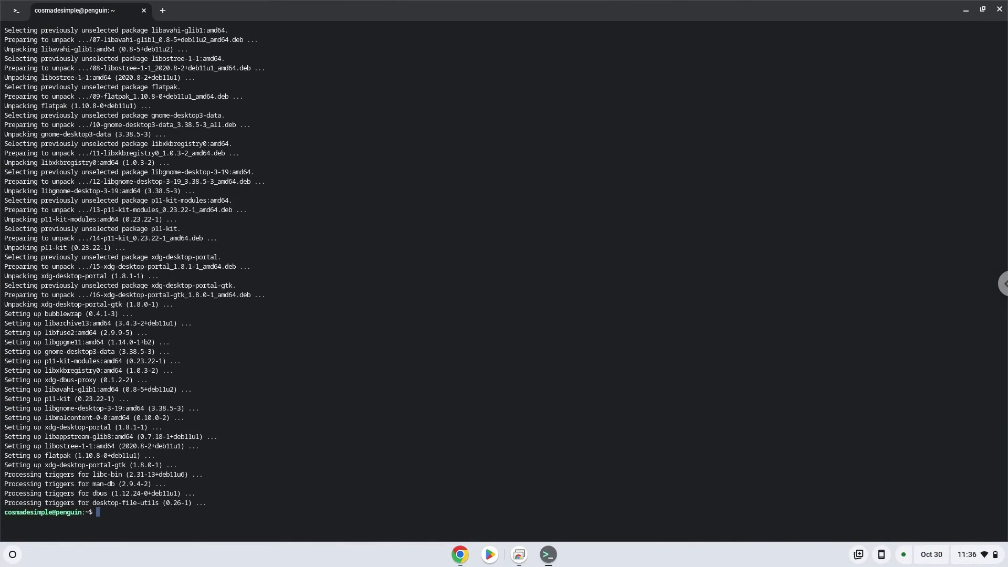
Copy the Flathub remote-add line from the document and paste it at the terminal prompt
click(459, 553)
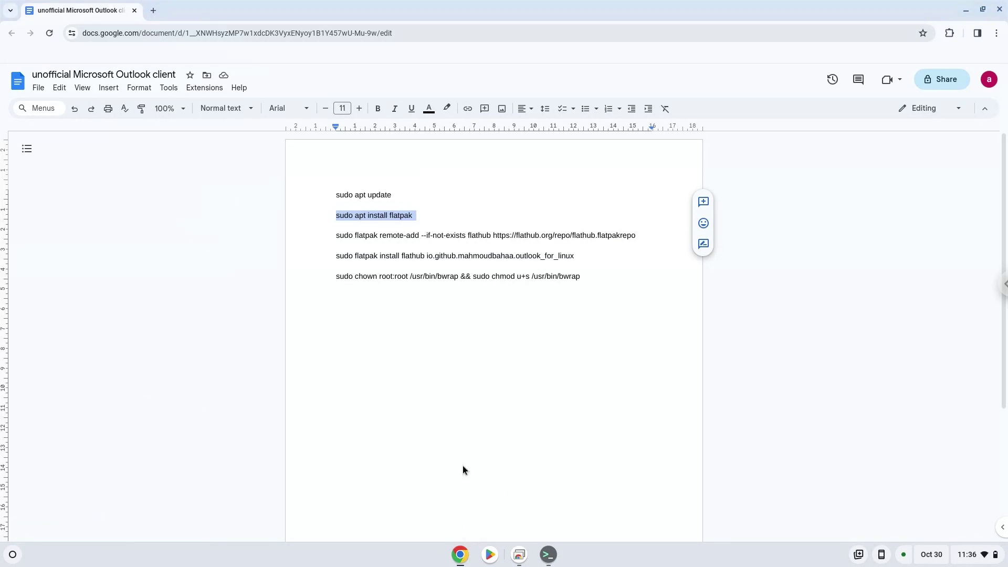
triple_click(481, 236)
right_click(481, 238)
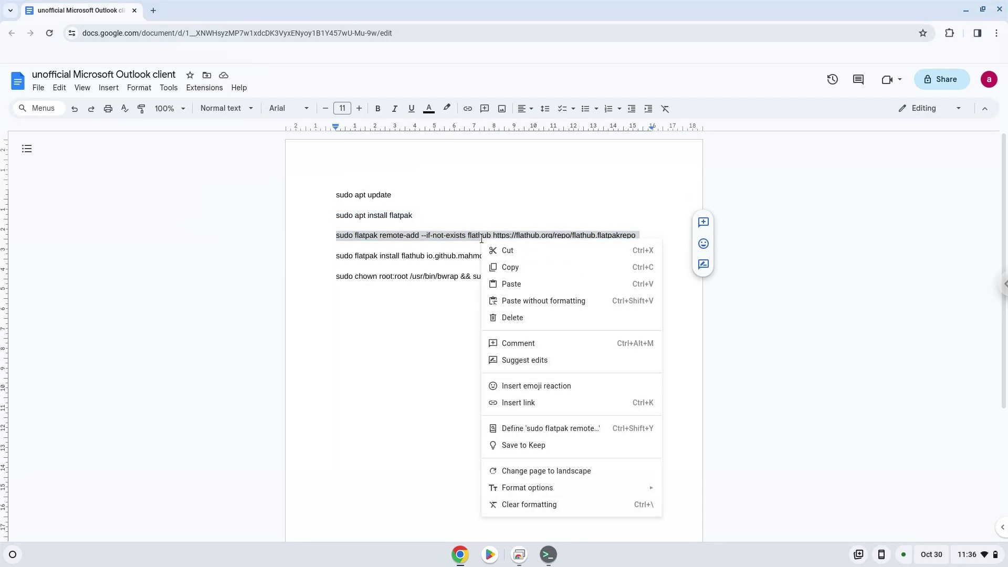
click(508, 266)
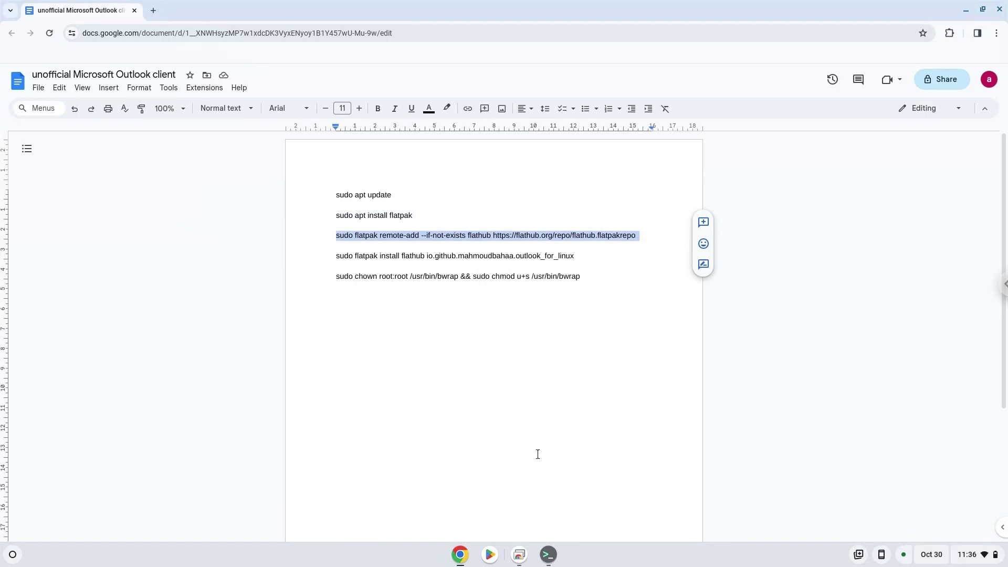
click(549, 556)
key(ctrl+shift+v)
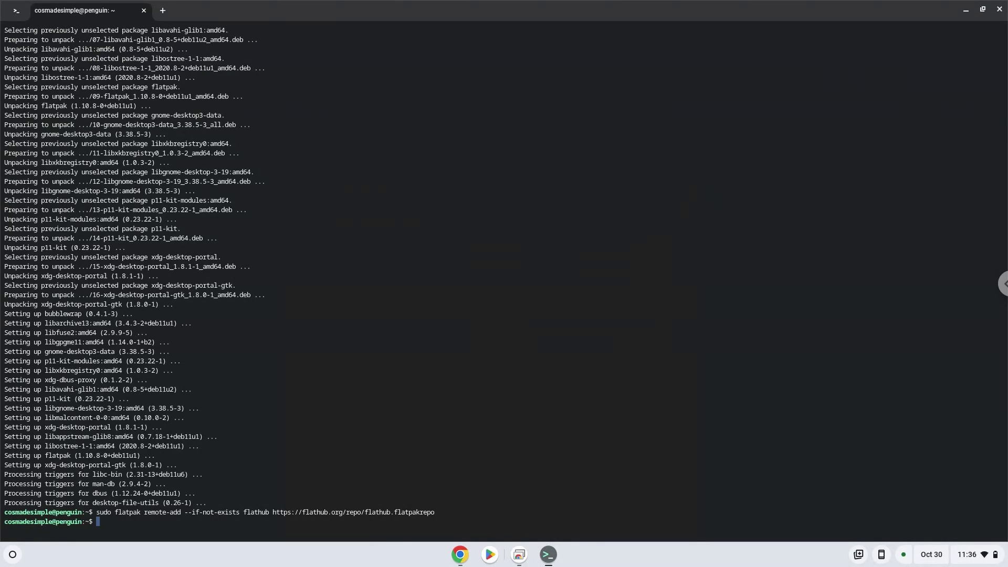
Copy the 'sudo flatpak install flathub …outlook_for_linux' line from the document
click(460, 555)
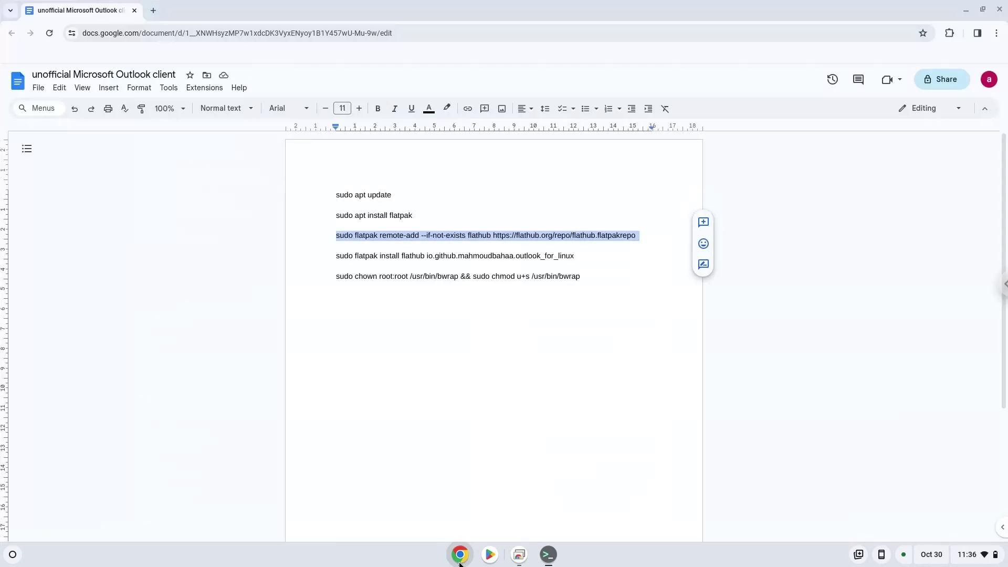
triple_click(475, 255)
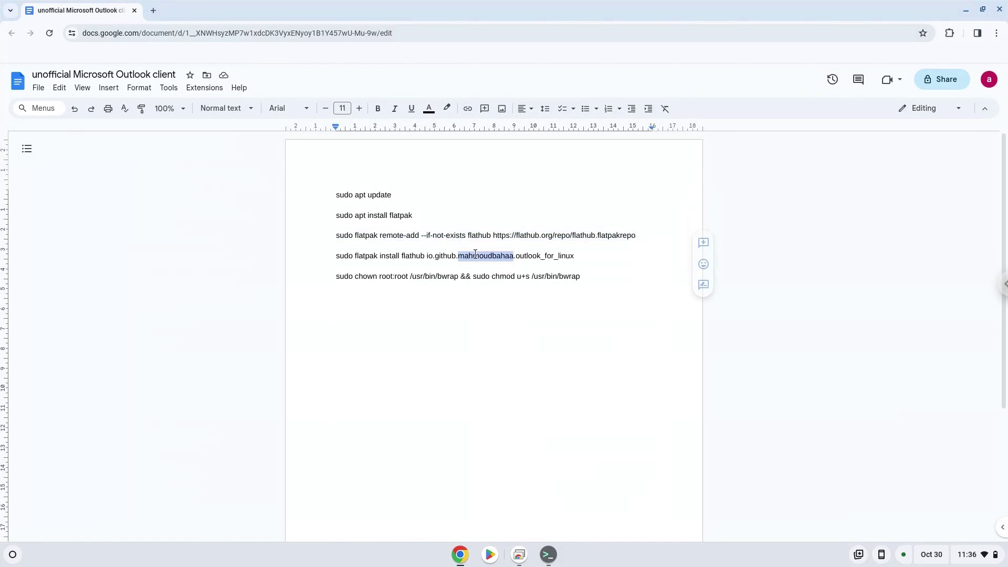
right_click(475, 255)
click(498, 282)
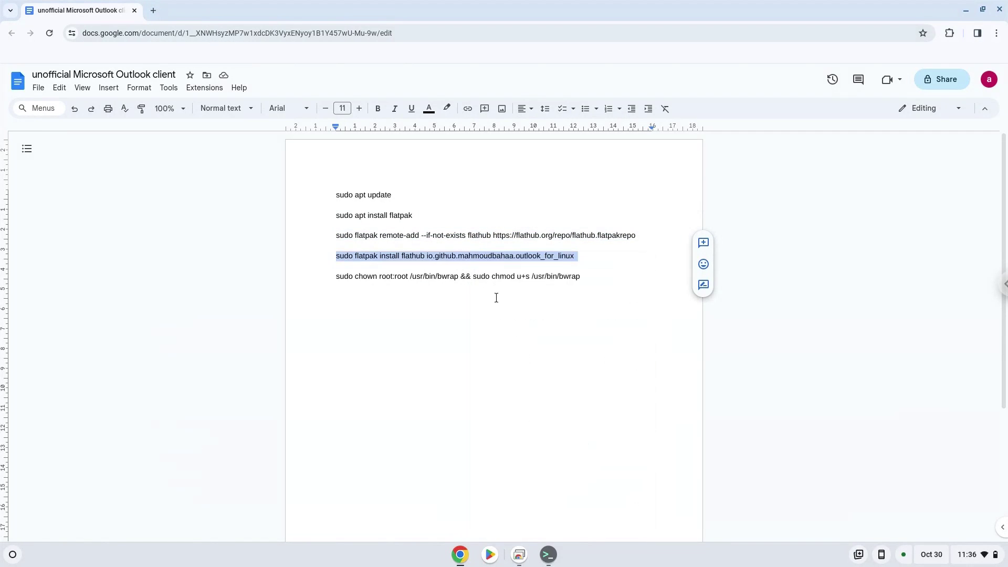
Run the Outlook for Linux Flatpak install in the terminal and accept the runtime prompt
click(548, 555)
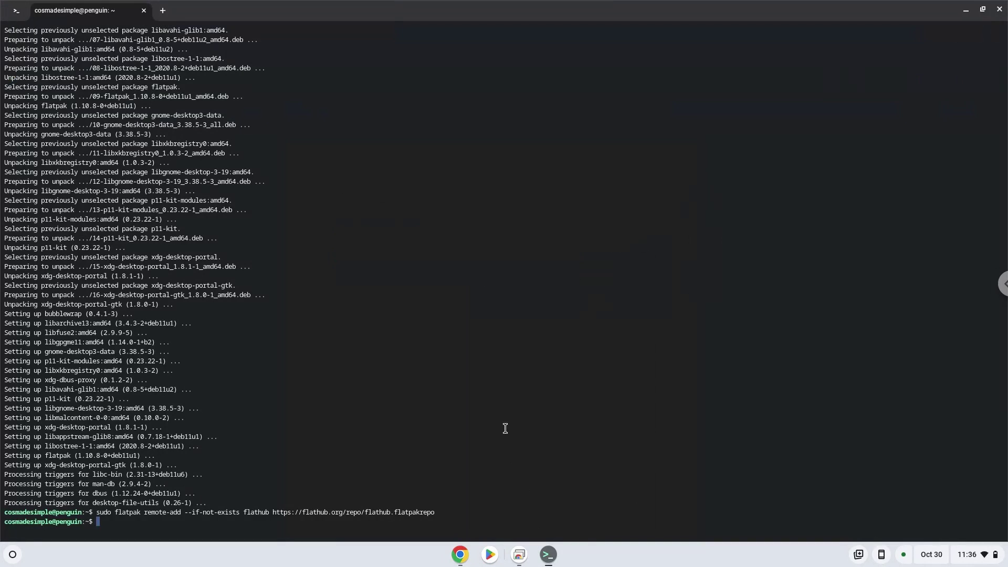
key(ctrl+shift+v)
key(Return)
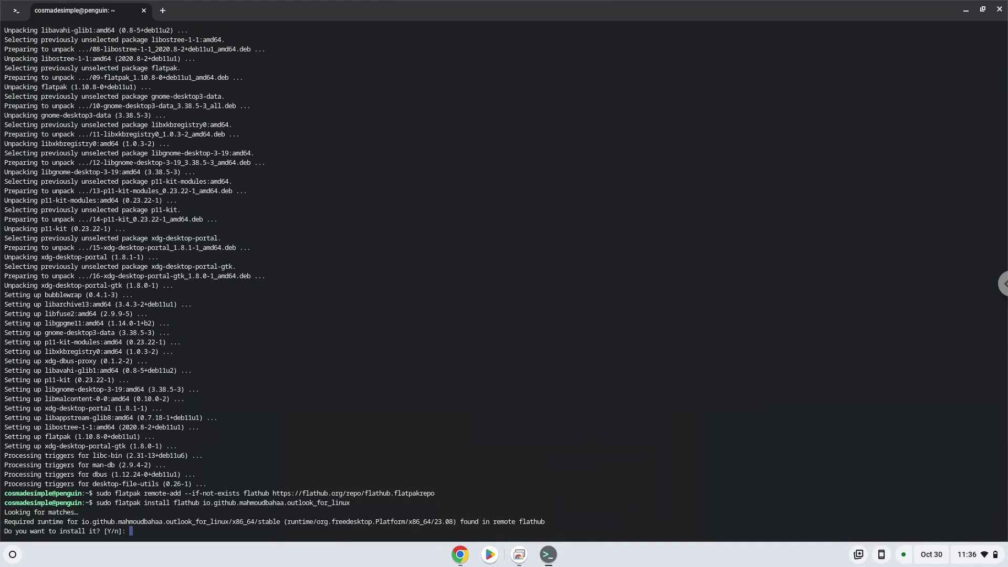
key(Return)
key(Return)
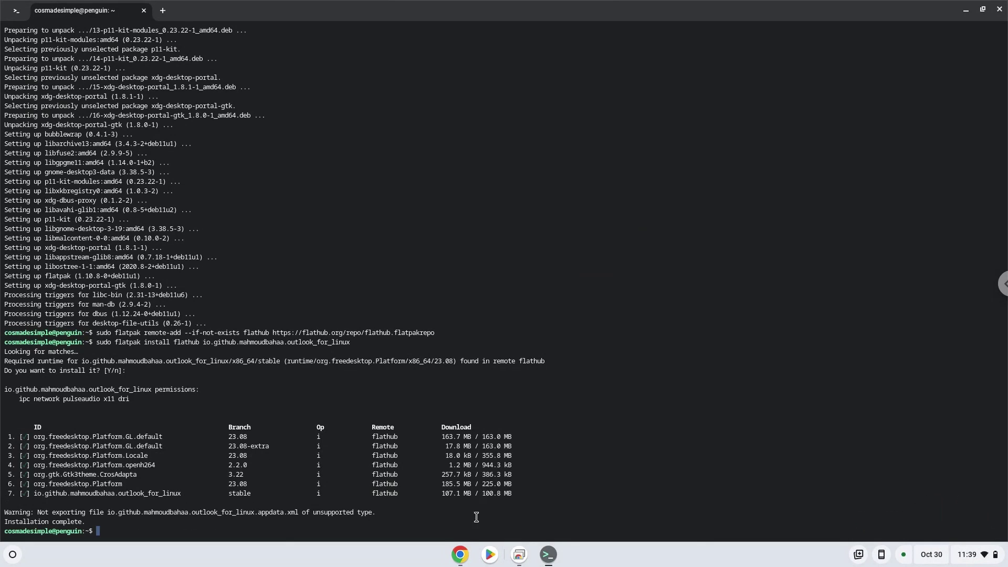
Copy the 'sudo chown root:root /usr/bin/bwrap && sudo chmod u+s /usr/bin/bwrap' line
click(459, 558)
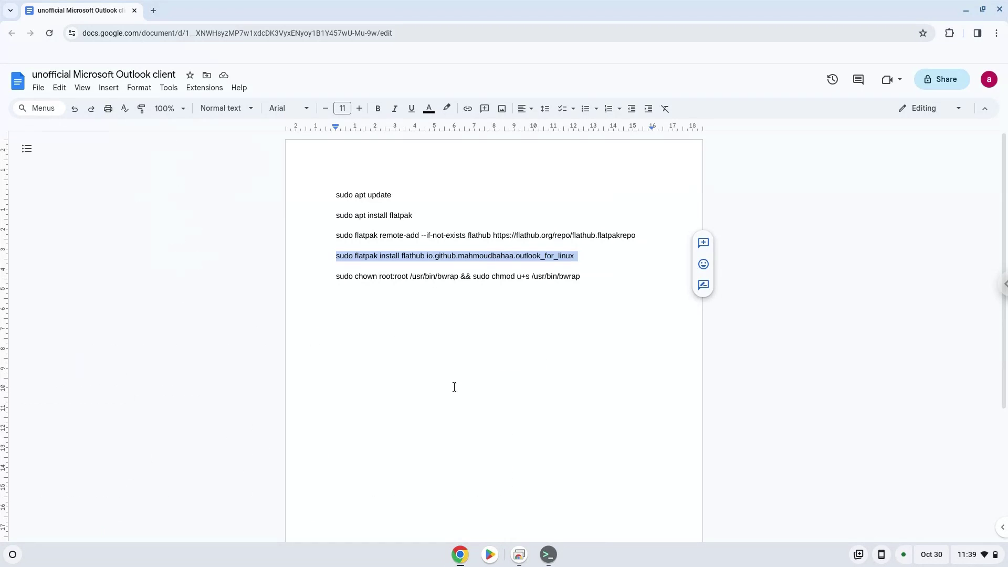
triple_click(457, 277)
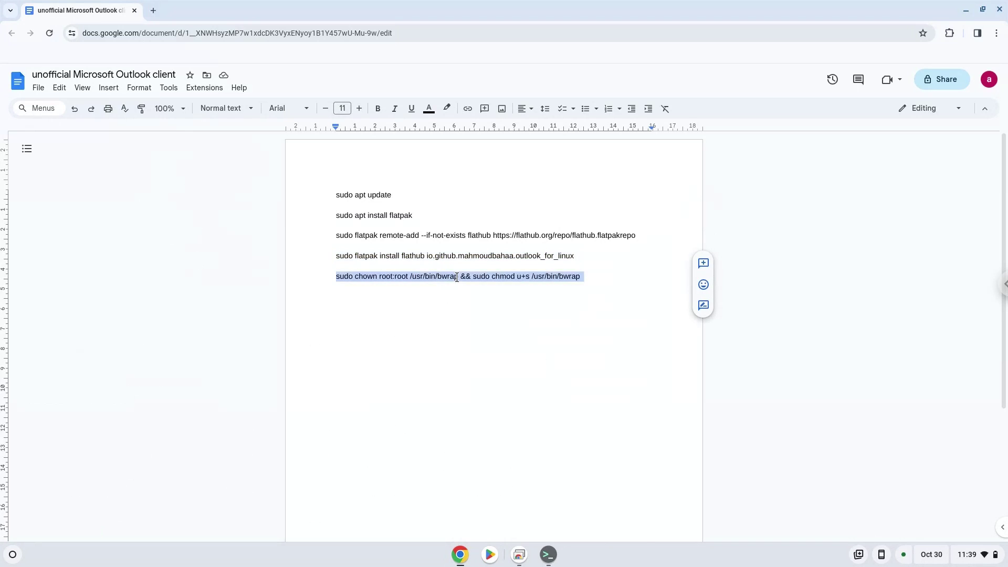
right_click(456, 276)
click(476, 294)
Run the bwrap chown and chmod command in the terminal
click(546, 558)
key(ctrl+shift+v)
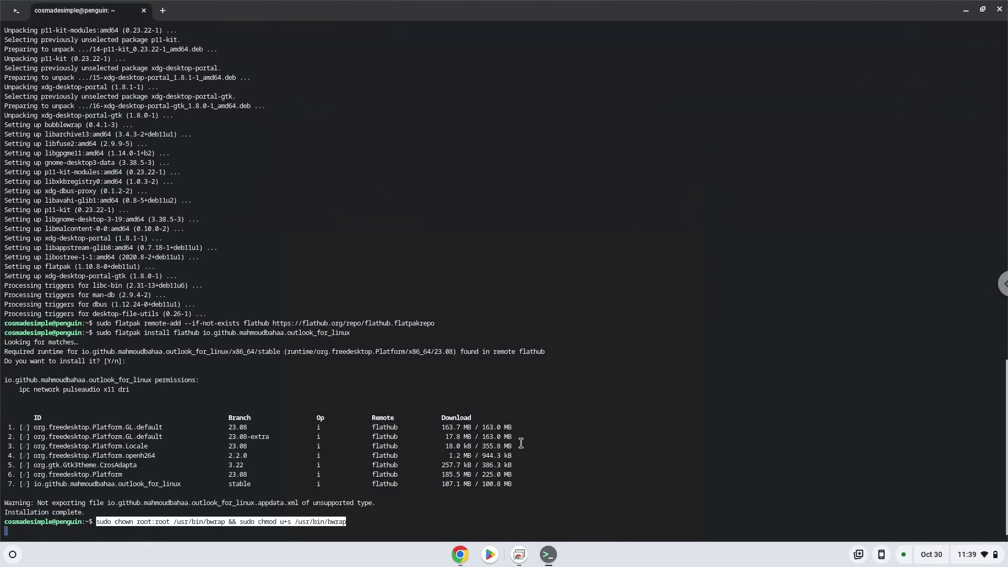
key(Return)
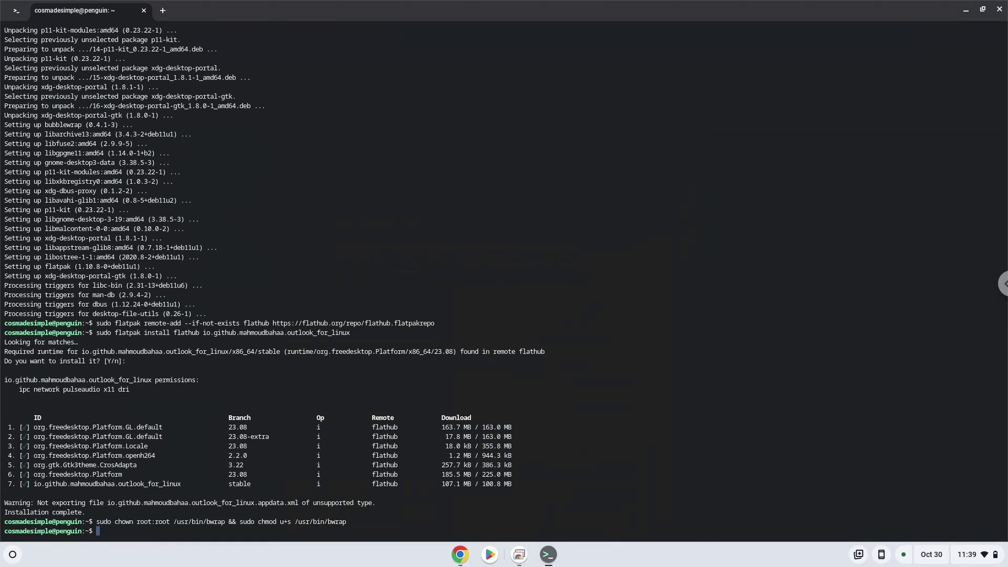